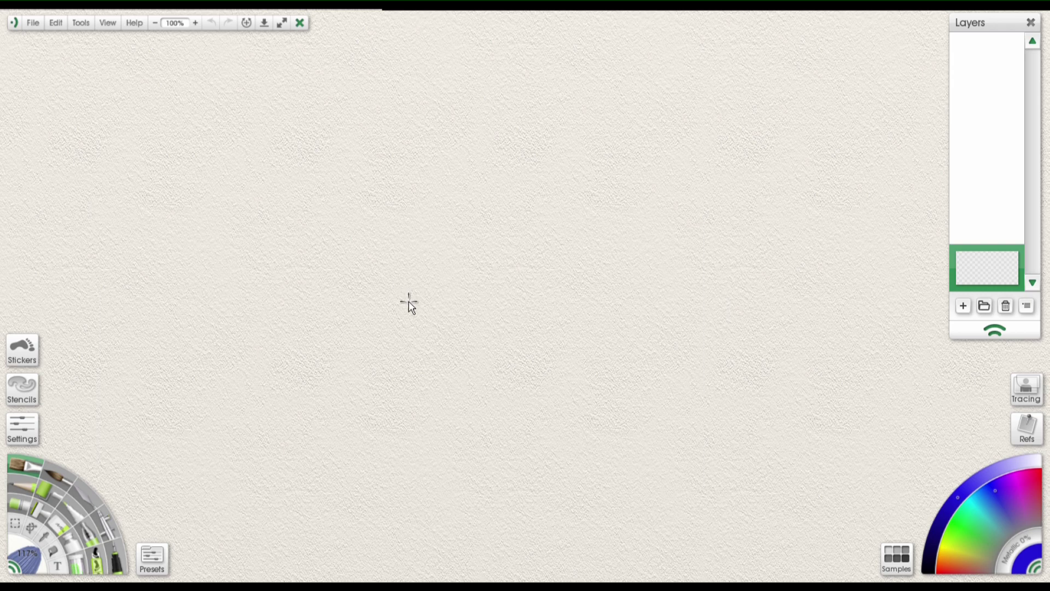
Step: Import the stone texture image tex_chapa.jpg onto the canvas
scroll(536, 295, "down", 3)
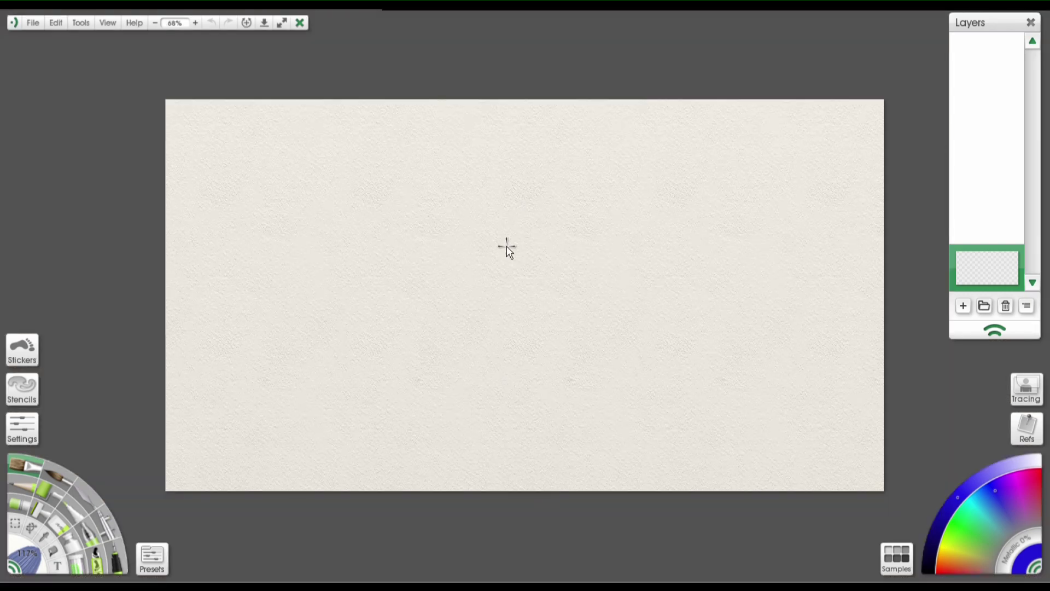
scroll(506, 247, "up", 3)
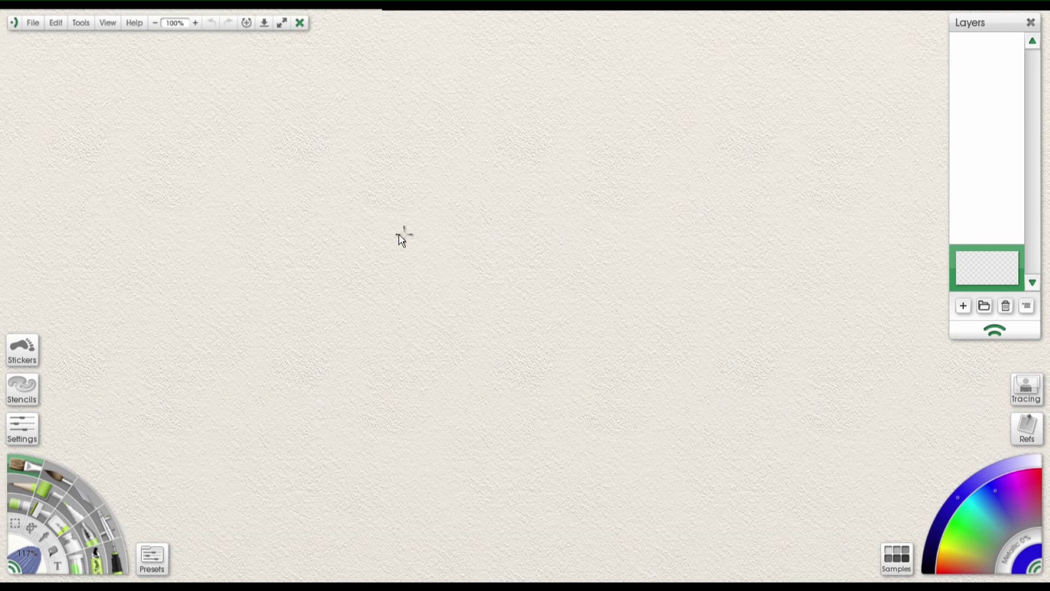
left_click(33, 22)
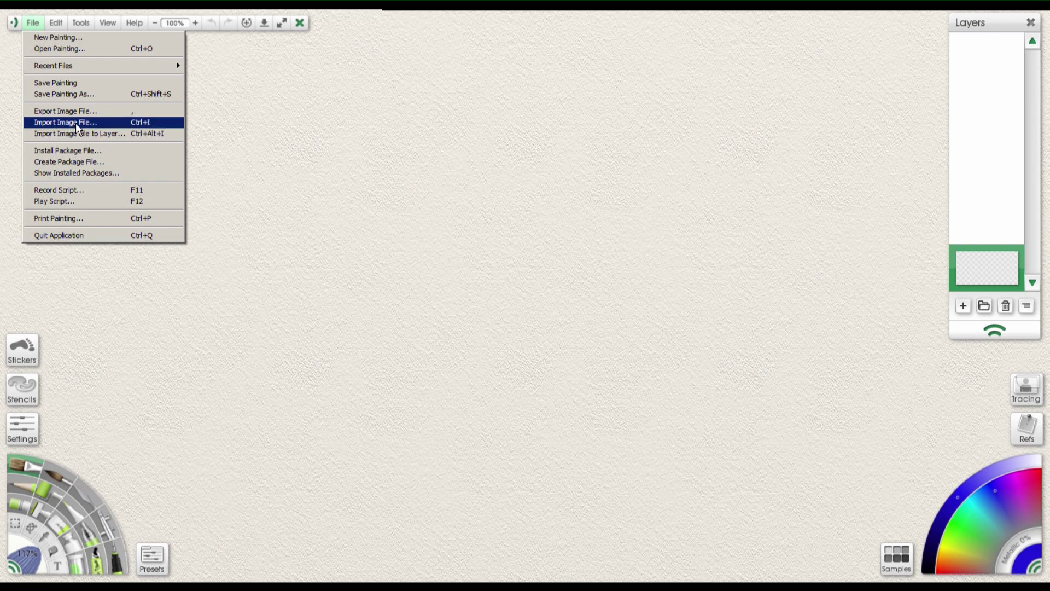
left_click(98, 122)
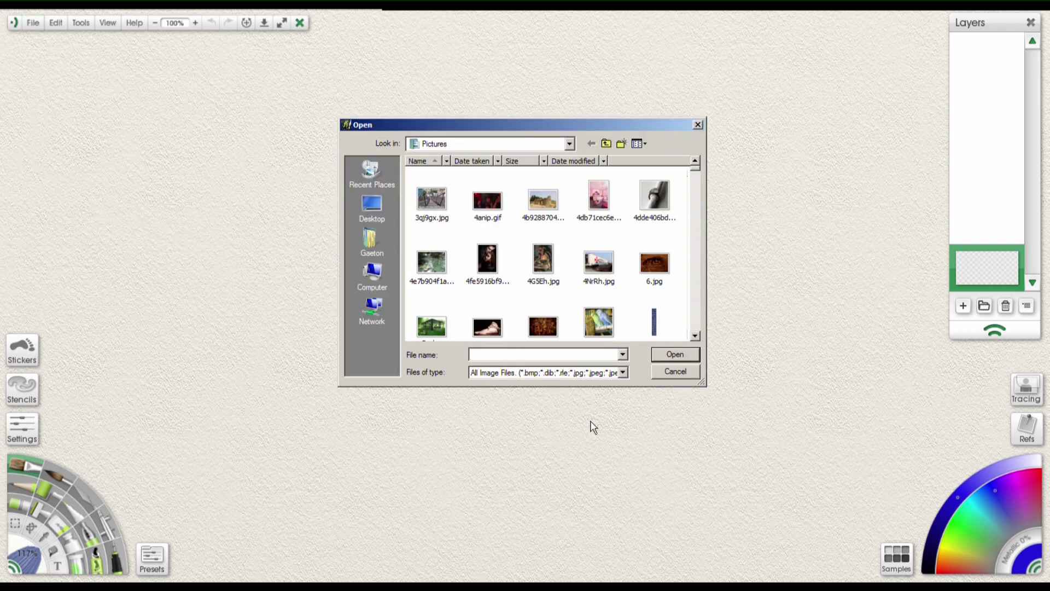
type("tex")
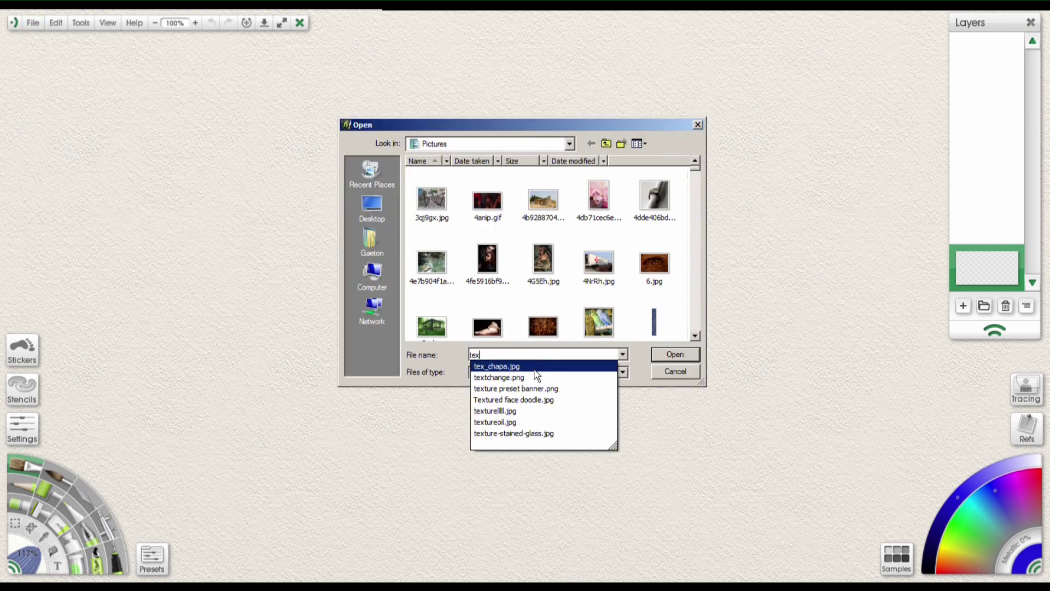
key("Escape")
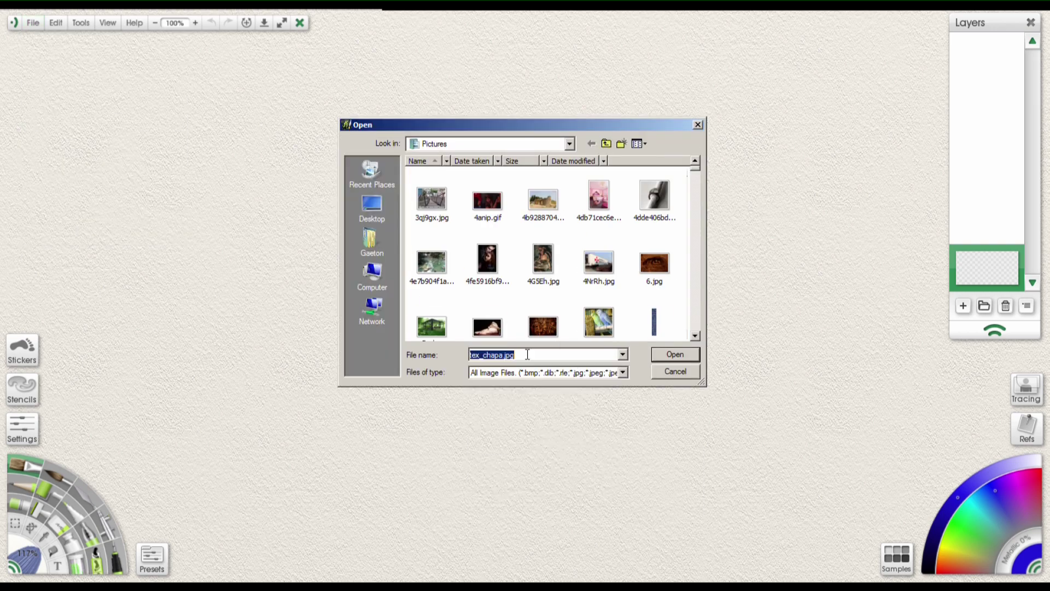
left_click(670, 354)
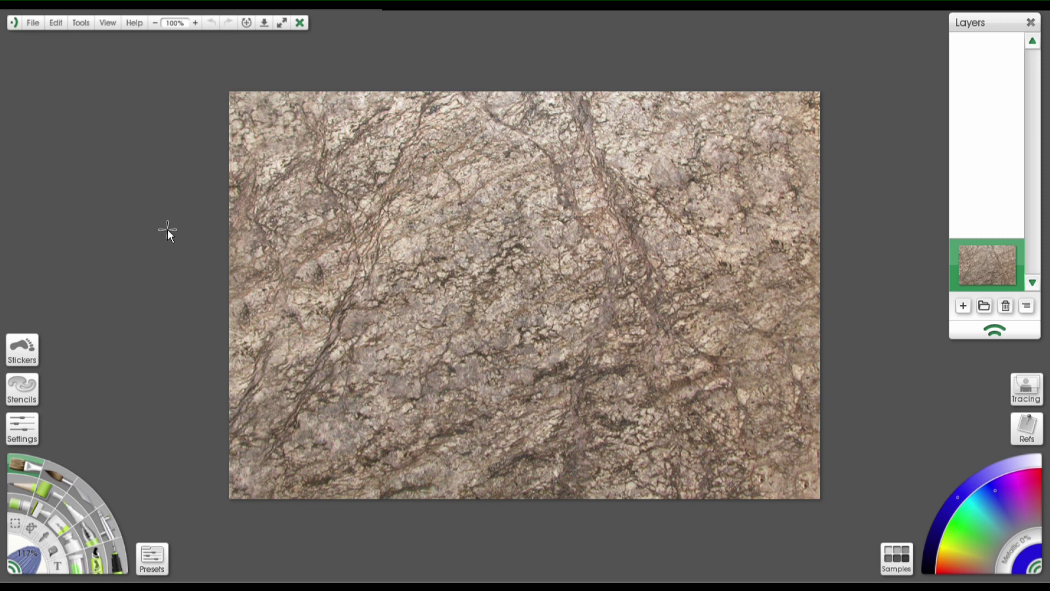
Step: Select the Fill tool and reset it to defaults: Normal blend, 100% opacity, 10% spread
left_click(52, 552)
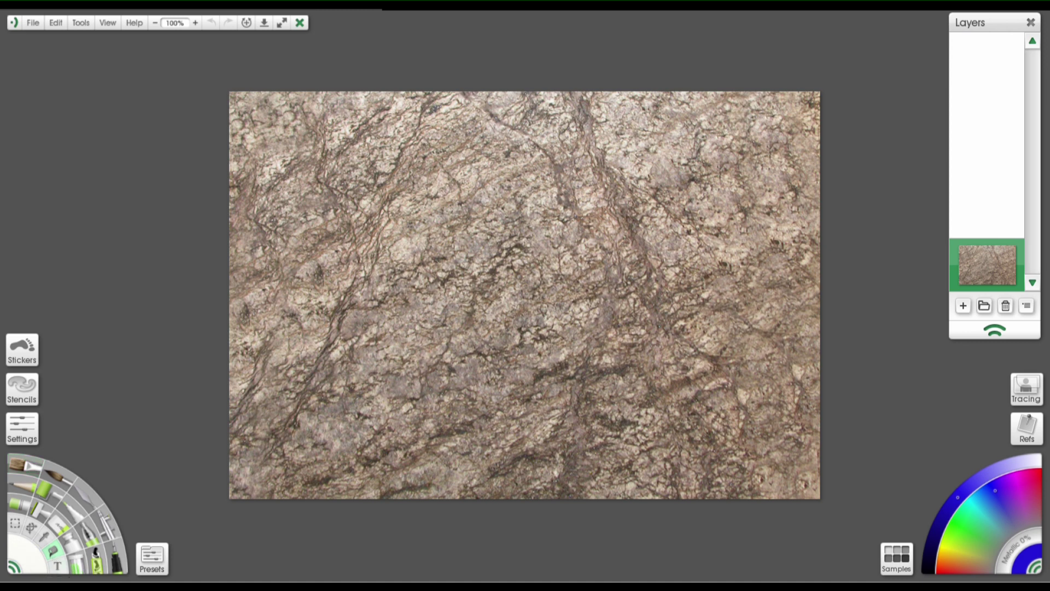
left_click(23, 429)
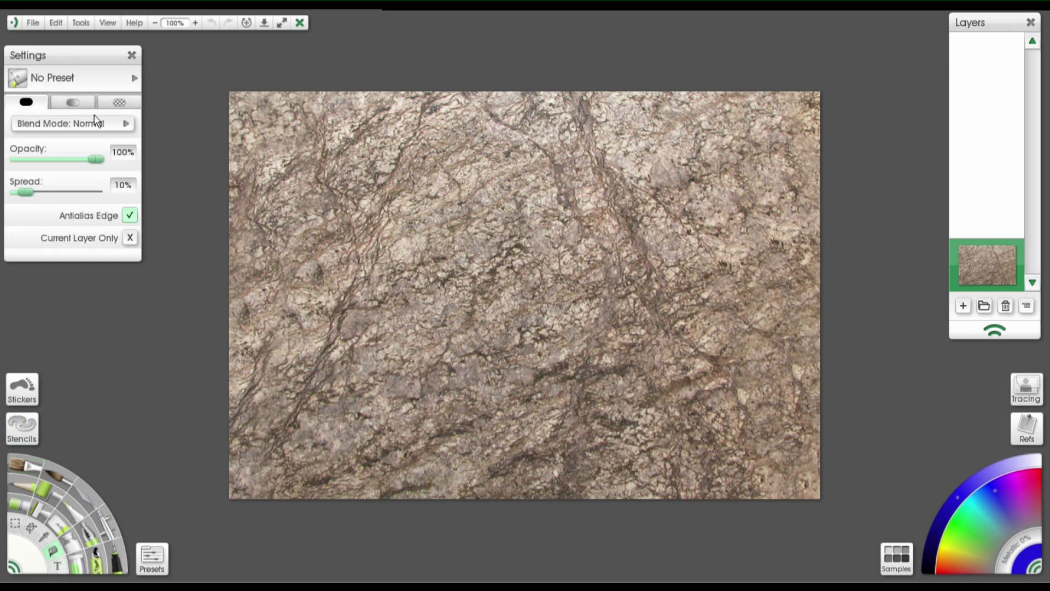
left_click(135, 77)
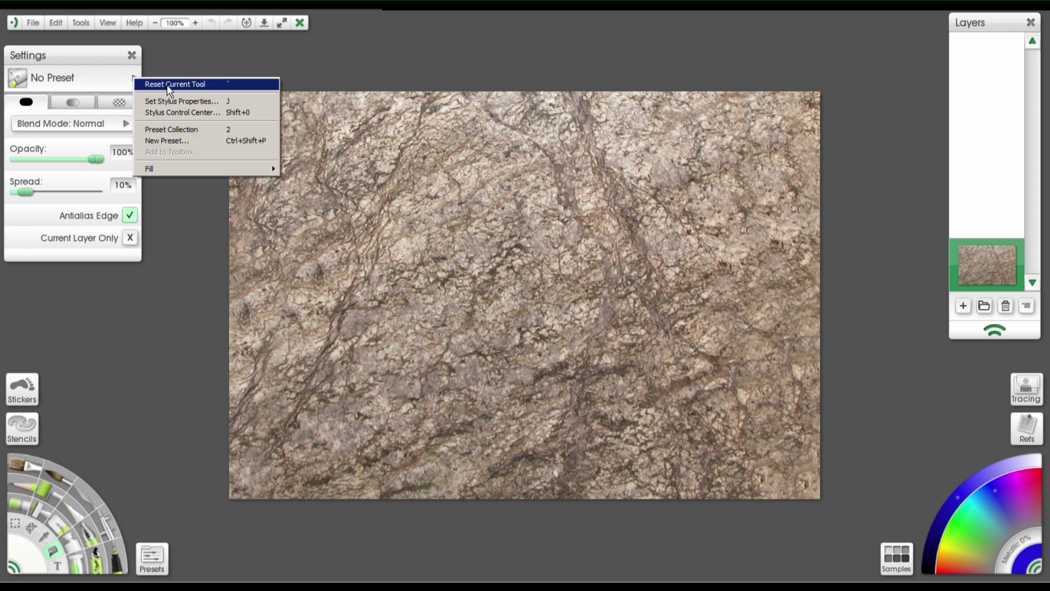
left_click(202, 85)
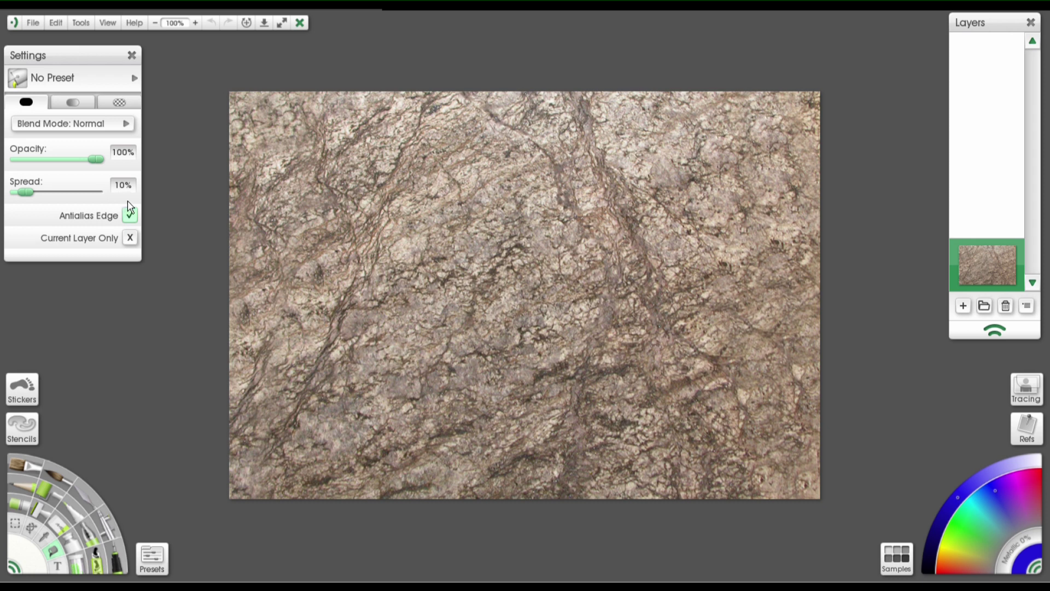
Step: Switch the fill to Pattern mode and load tex_chapa.jpg from disk as the pattern
left_click(124, 108)
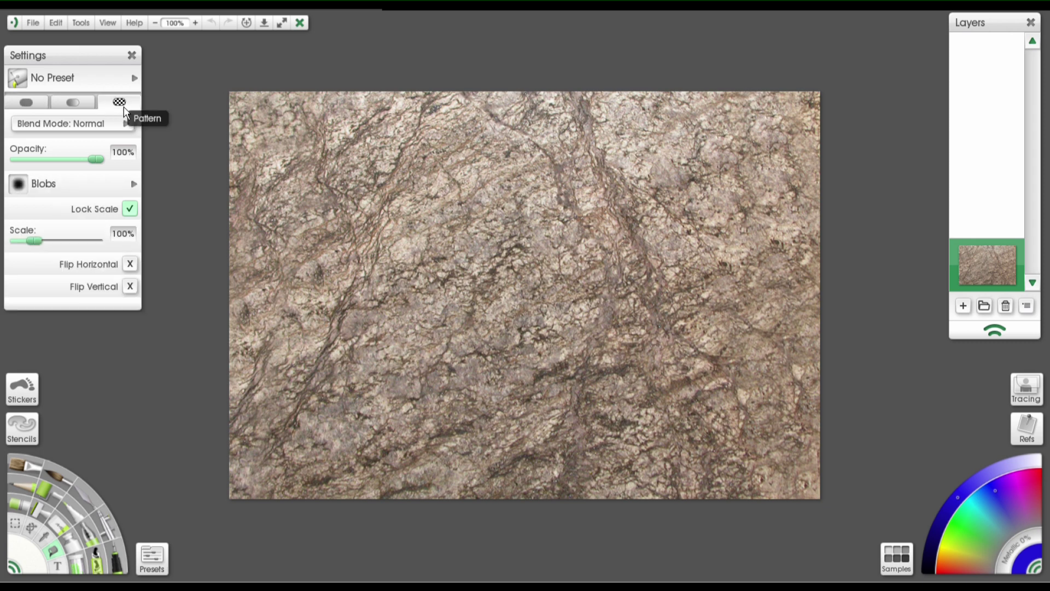
left_click(130, 207)
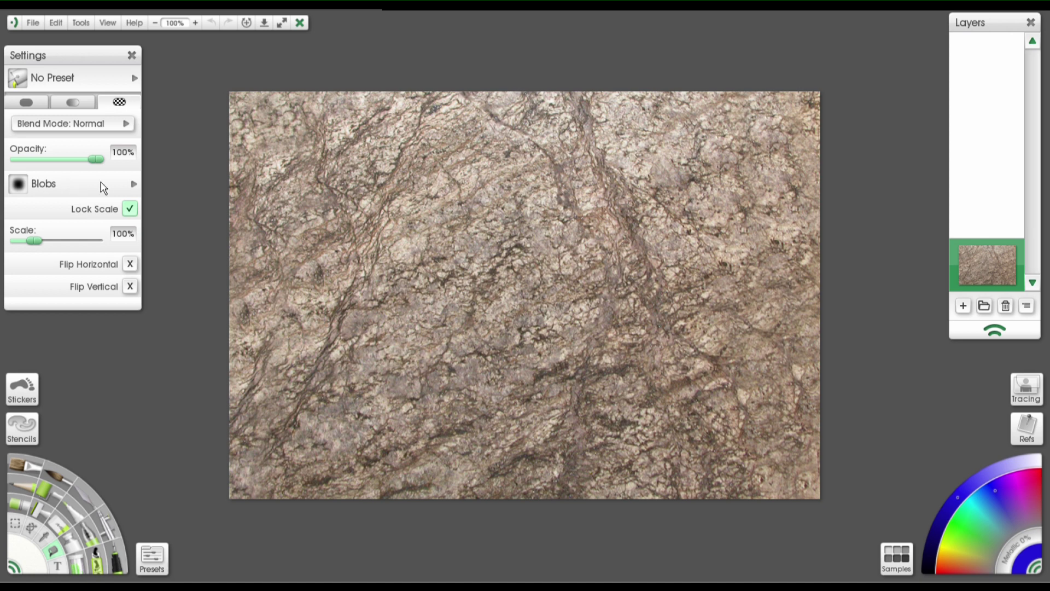
left_click(132, 185)
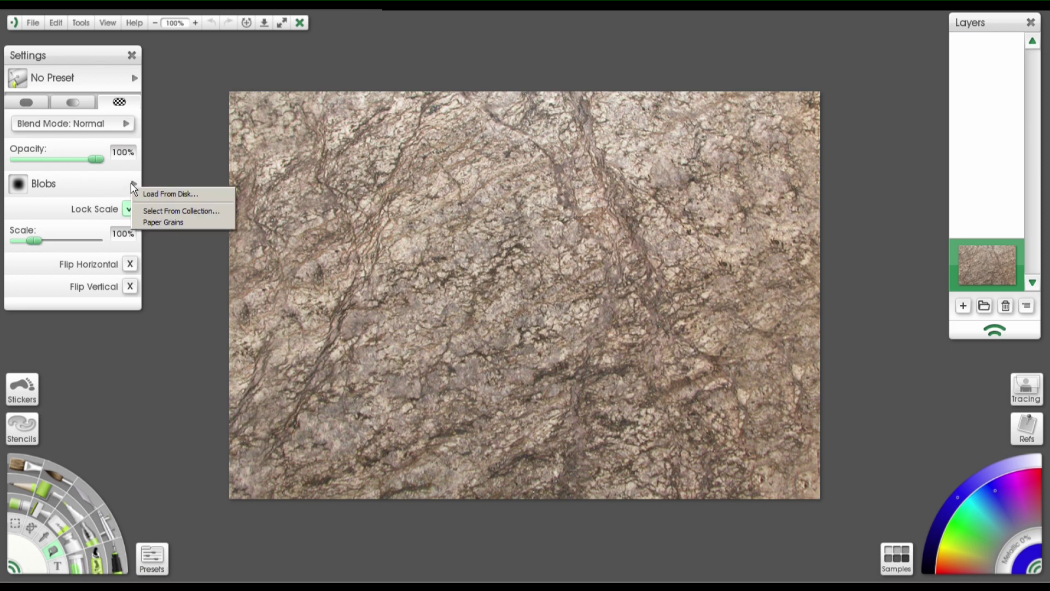
left_click(187, 193)
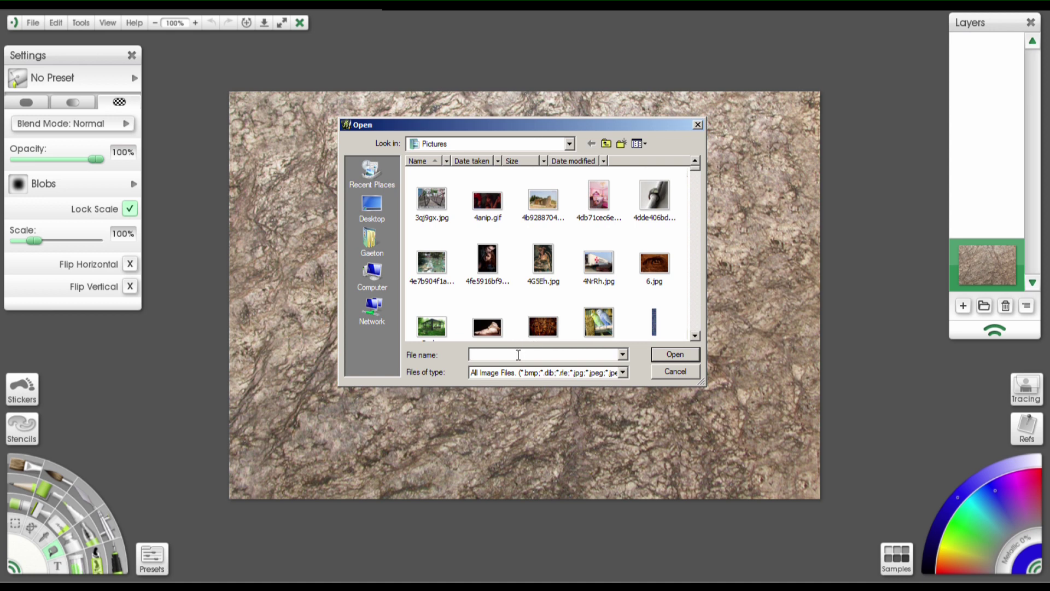
type("te")
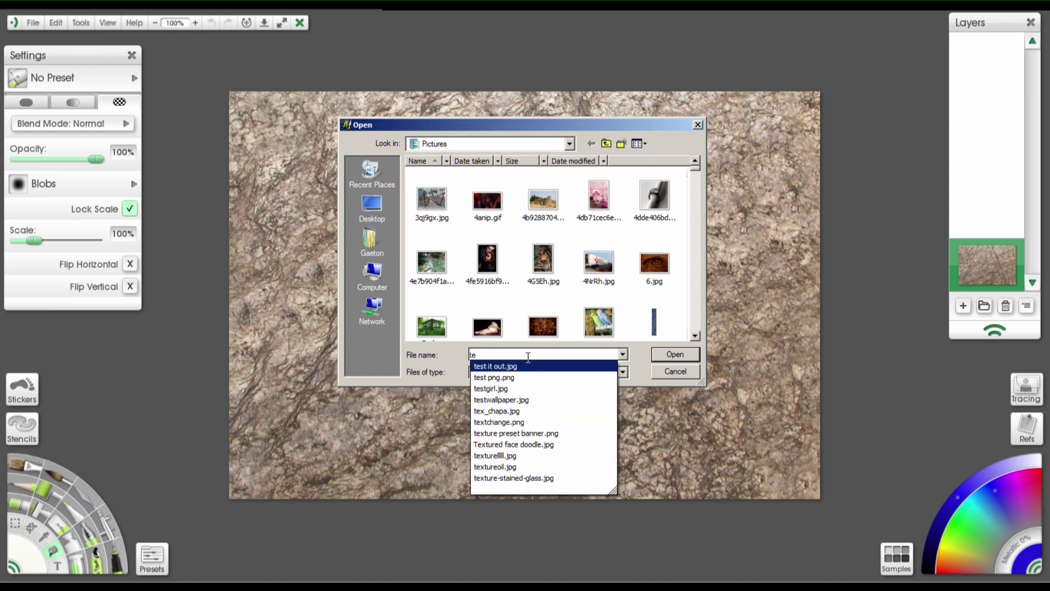
type("x")
left_click(669, 361)
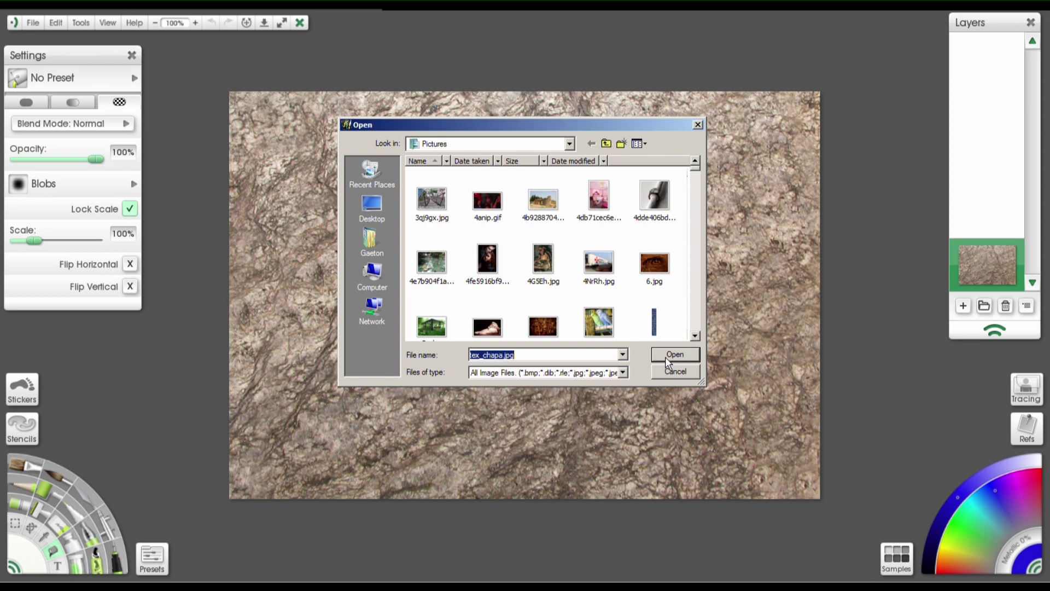
left_click(668, 359)
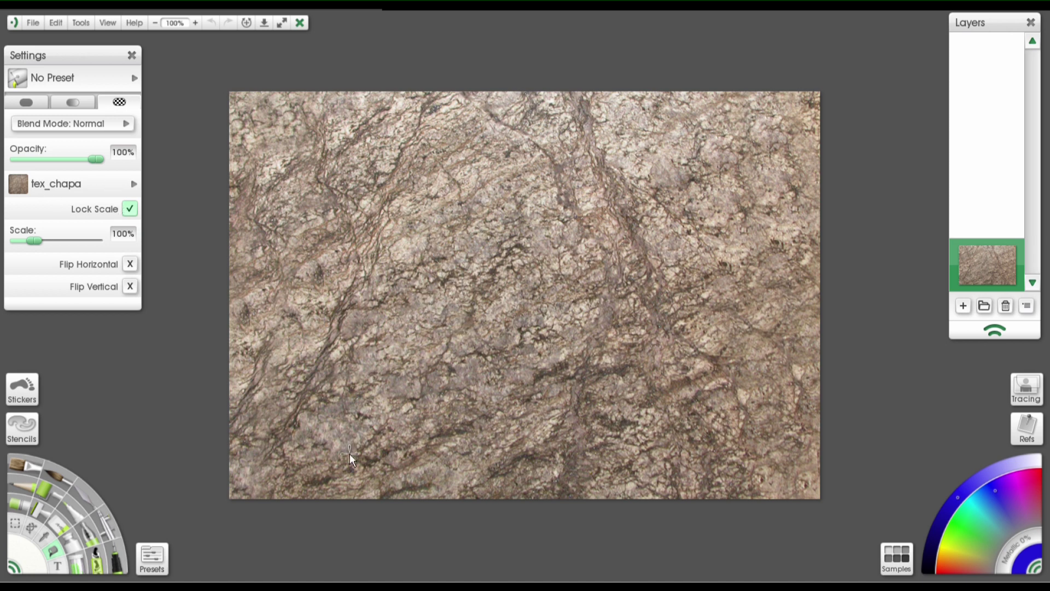
Step: Fill the canvas with the tex_chapa pattern, refilling until the tile seams meet near the centre
left_click(525, 298)
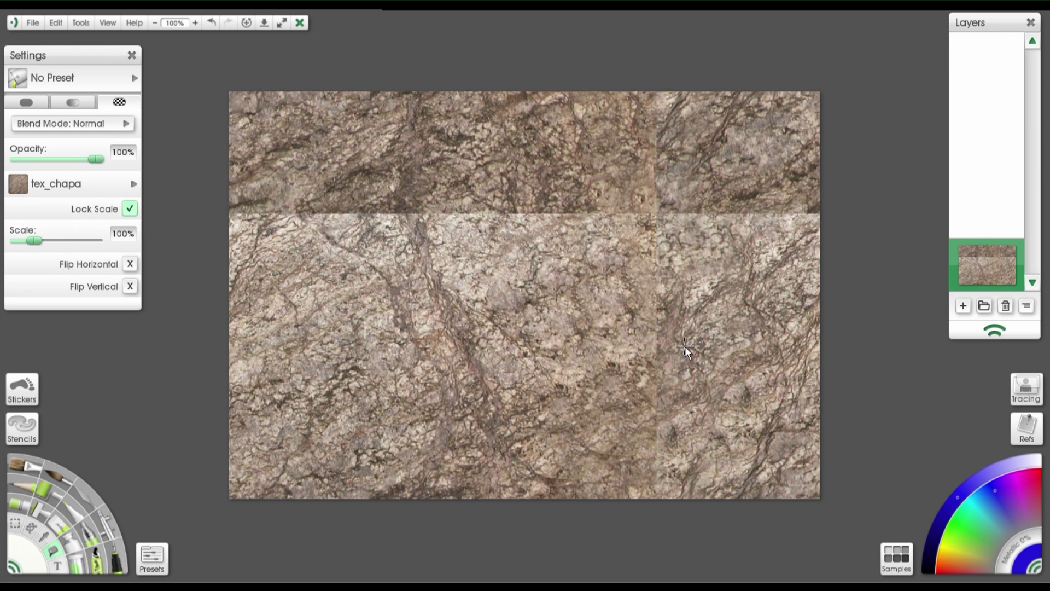
left_click(498, 328)
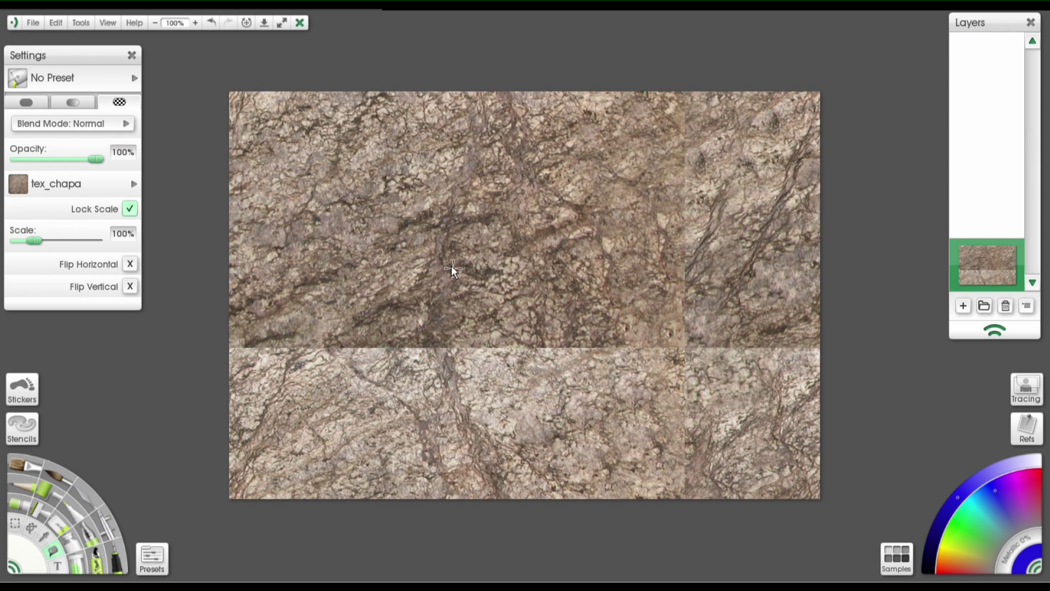
left_click(418, 236)
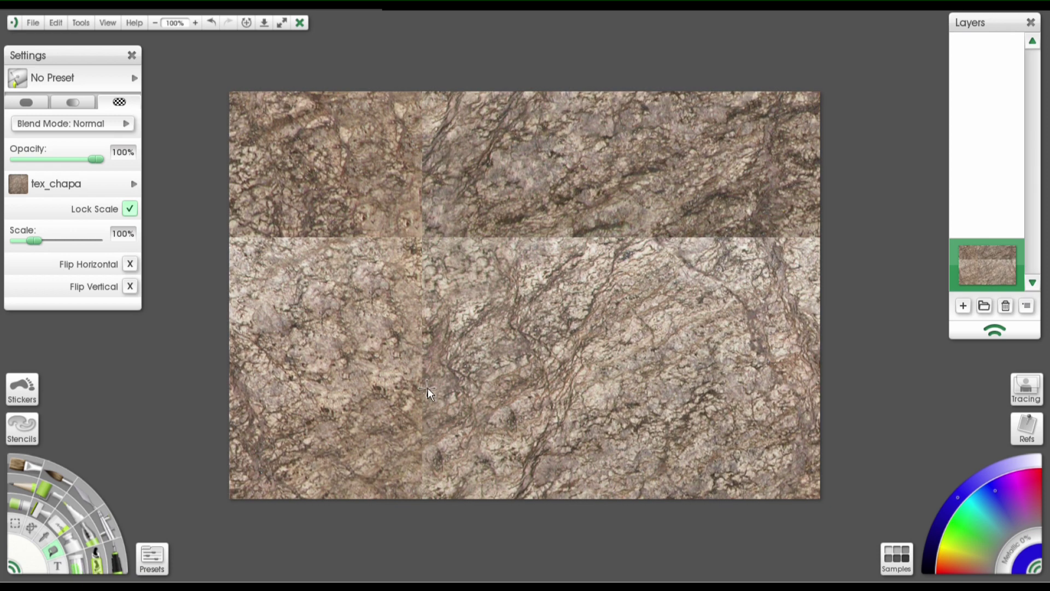
left_click(515, 299)
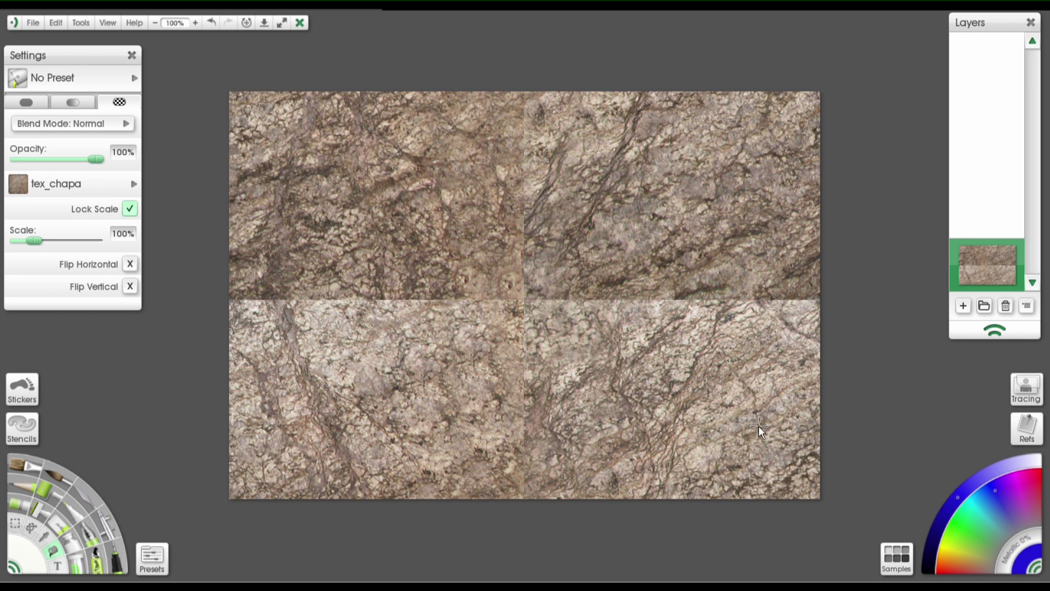
Step: Add an empty layer above the texture and reset the Cloner to its default settings
left_click(964, 307)
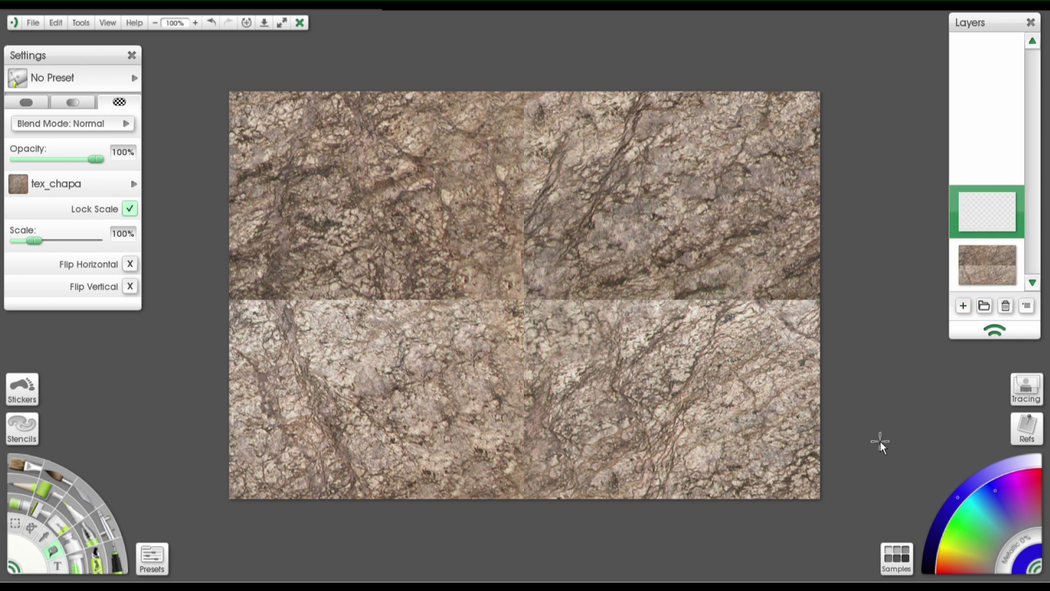
left_click(38, 511)
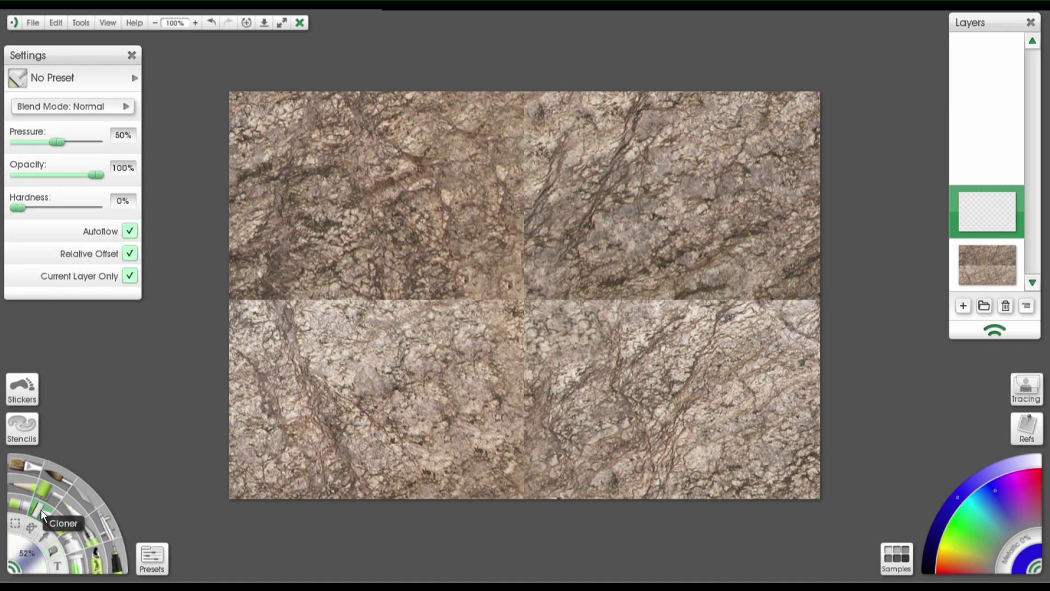
left_click(133, 81)
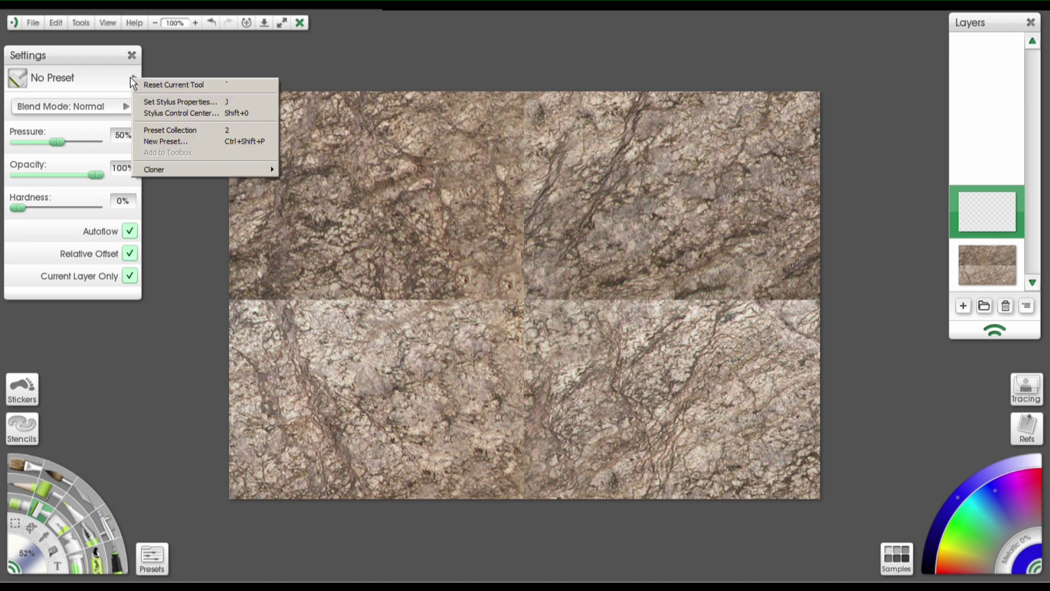
left_click(169, 84)
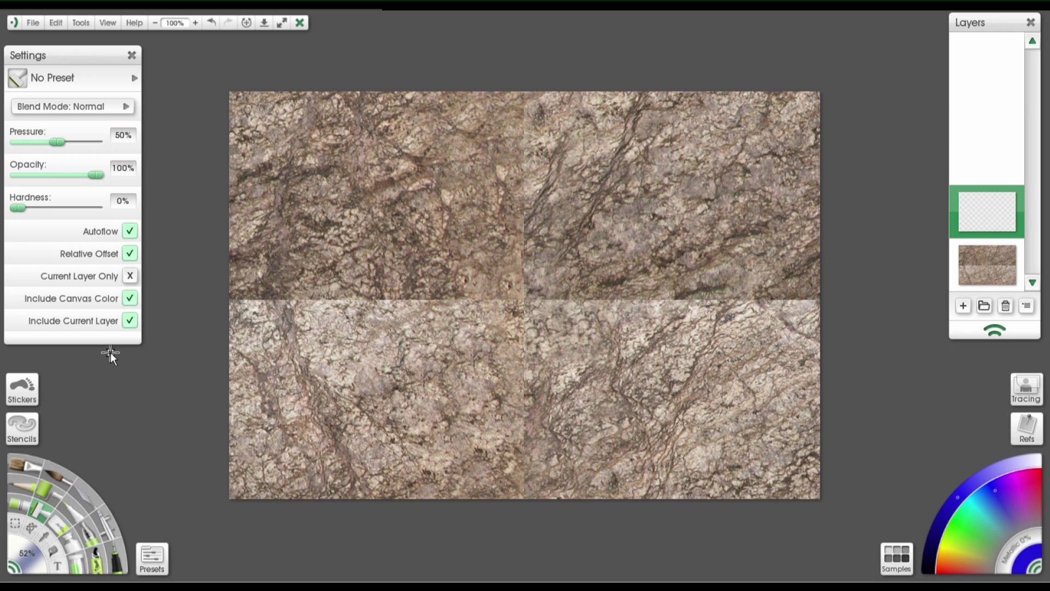
Step: Disable Cloner Autoflow, set a clone source, and paint texture across the horizontal seam
left_click(130, 232)
left_click(229, 191)
mouse_move(229, 300)
left_mouse_down()
mouse_move(262, 290)
mouse_move(276, 310)
mouse_move(230, 309)
mouse_move(259, 291)
mouse_move(285, 290)
mouse_move(292, 311)
mouse_move(302, 293)
mouse_move(289, 310)
mouse_move(334, 300)
mouse_move(373, 307)
mouse_move(357, 291)
mouse_move(382, 297)
mouse_move(269, 320)
mouse_move(332, 294)
mouse_move(386, 289)
mouse_move(405, 311)
mouse_move(400, 303)
mouse_move(447, 282)
mouse_move(472, 302)
mouse_move(453, 297)
mouse_move(479, 291)
mouse_move(531, 318)
mouse_move(601, 306)
mouse_move(597, 296)
mouse_move(665, 296)
mouse_move(750, 318)
mouse_move(788, 296)
mouse_move(801, 305)
mouse_move(665, 333)
mouse_move(696, 342)
mouse_move(663, 347)
mouse_move(564, 285)
mouse_move(780, 289)
mouse_move(791, 343)
mouse_move(409, 342)
mouse_move(312, 327)
mouse_move(294, 336)
mouse_move(468, 371)
mouse_move(369, 362)
mouse_move(734, 342)
mouse_move(799, 322)
left_mouse_up()
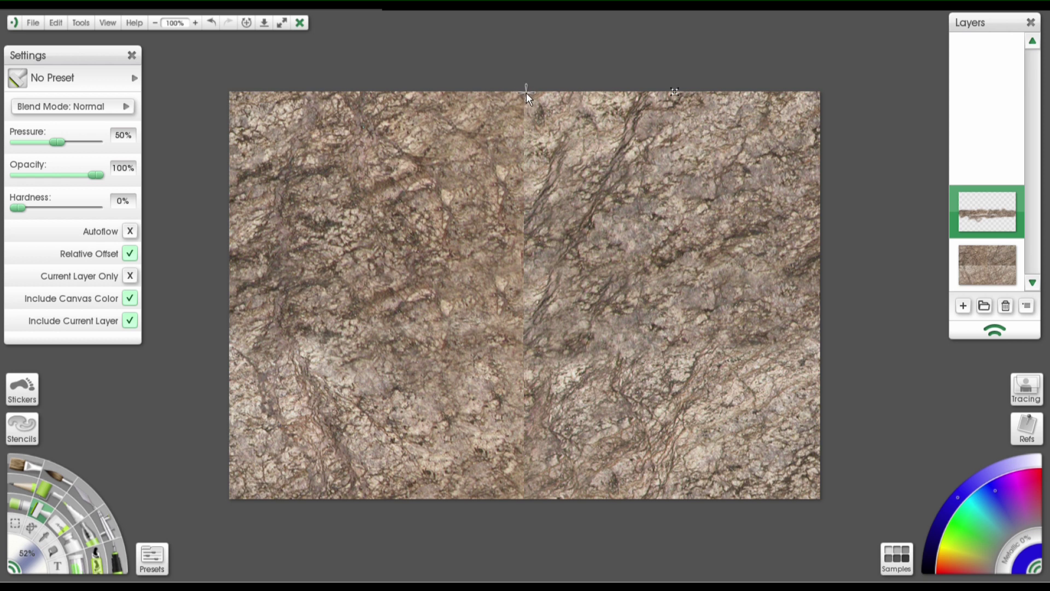
Step: Clone stone texture down the vertical seam from the top to the bottom of the canvas
mouse_move(524, 90)
left_mouse_down()
mouse_move(534, 112)
mouse_move(527, 138)
mouse_move(545, 123)
mouse_move(556, 134)
mouse_move(543, 153)
mouse_move(547, 175)
mouse_move(523, 197)
mouse_move(550, 249)
mouse_move(534, 267)
mouse_move(546, 292)
mouse_move(507, 338)
mouse_move(491, 393)
mouse_move(554, 441)
mouse_move(519, 478)
mouse_move(544, 481)
mouse_move(524, 491)
left_mouse_up()
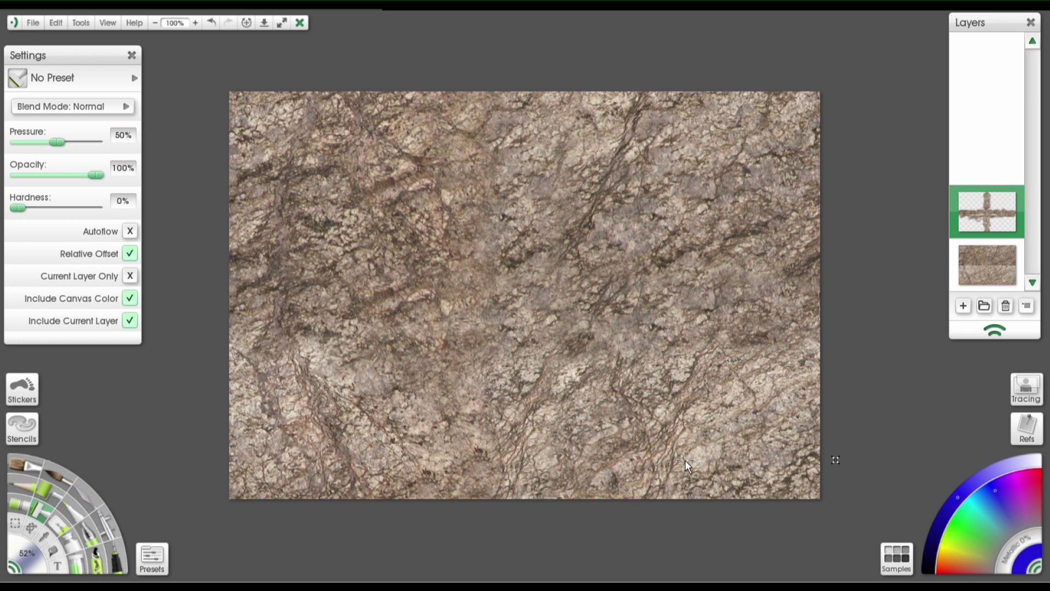
left_click(958, 246)
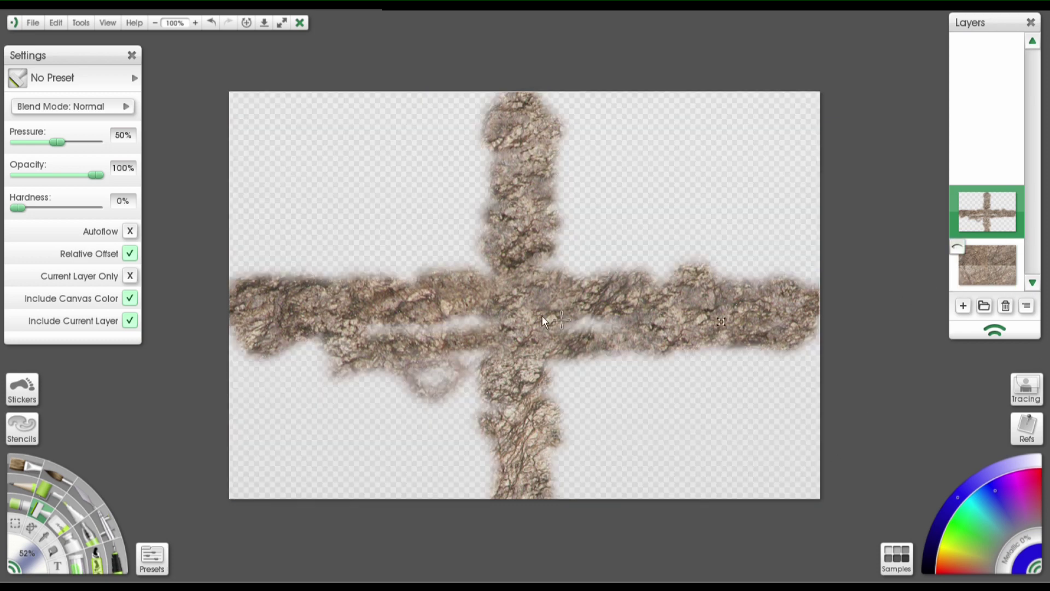
left_click(958, 247)
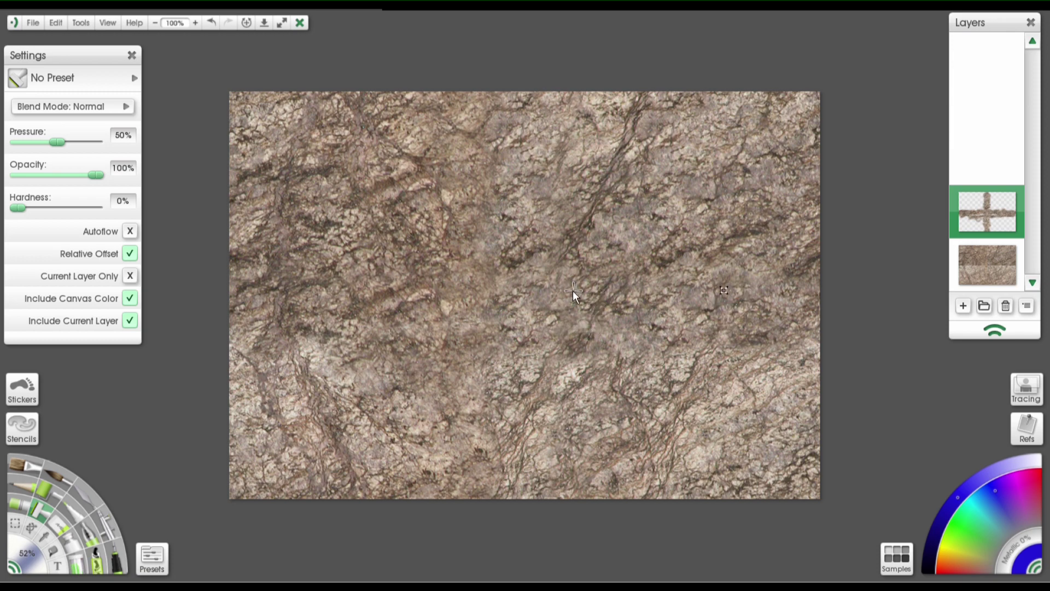
Step: Turn off Canvas Lighting in Canvas Settings and switch to the Felt Pen tool
left_click(113, 22)
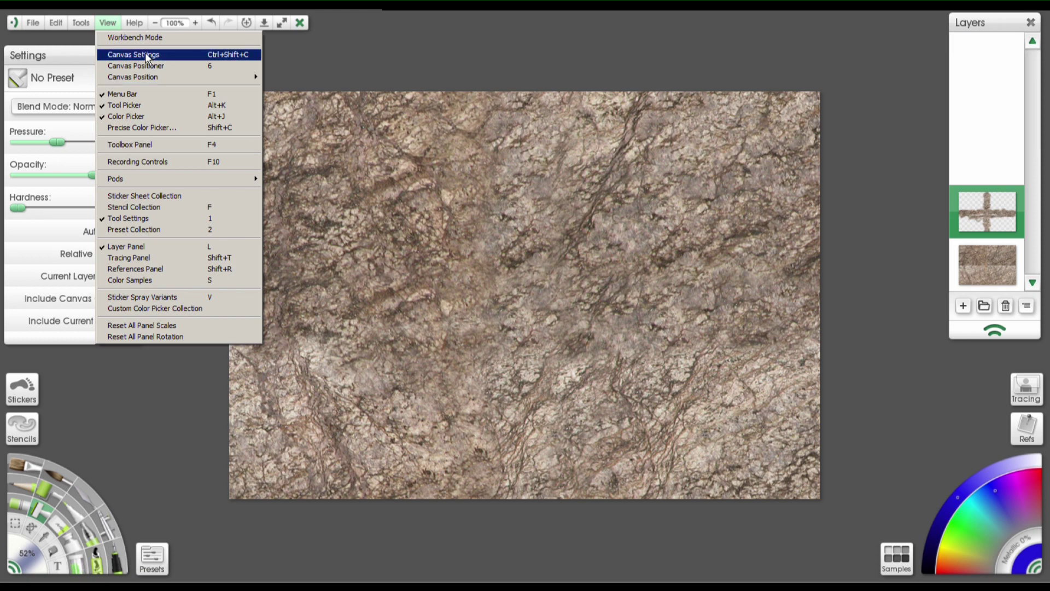
left_click(166, 54)
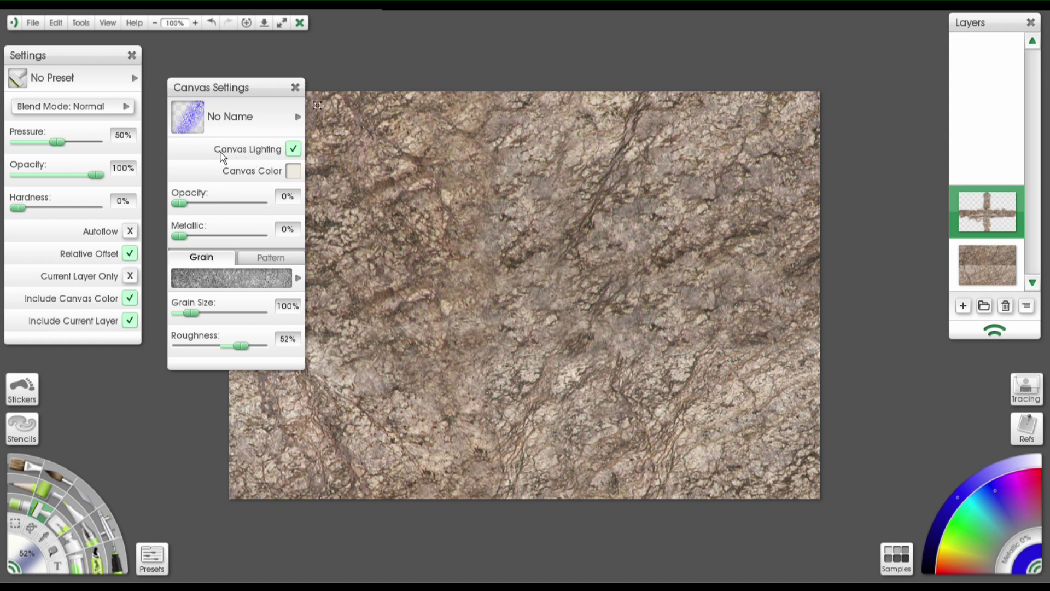
left_click(293, 149)
left_click(296, 88)
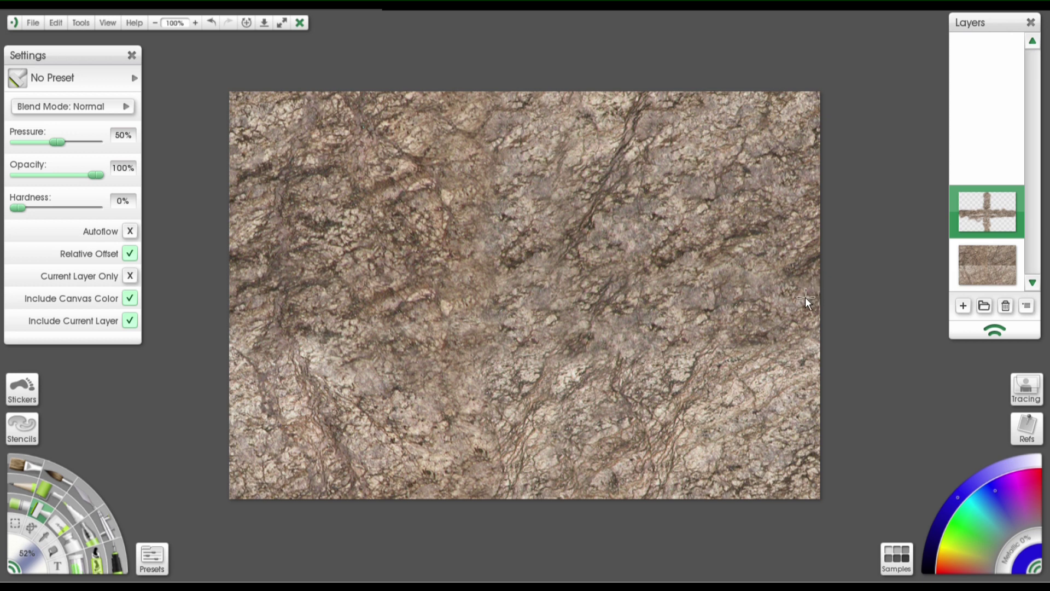
key("f")
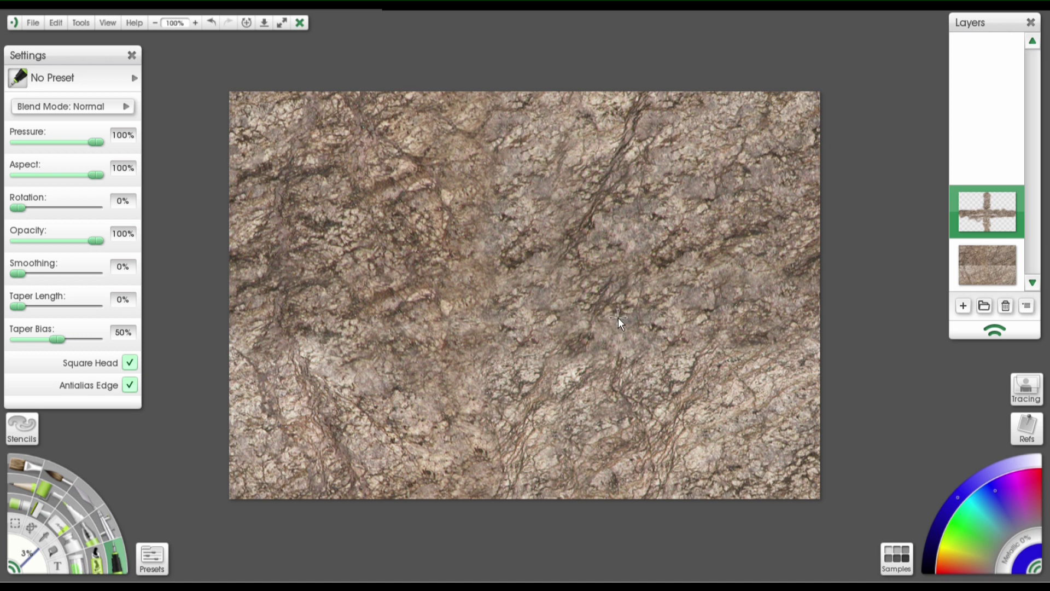
Step: Start a JPEG image export and rename the file to tex_chapa2.jpg
left_click(32, 23)
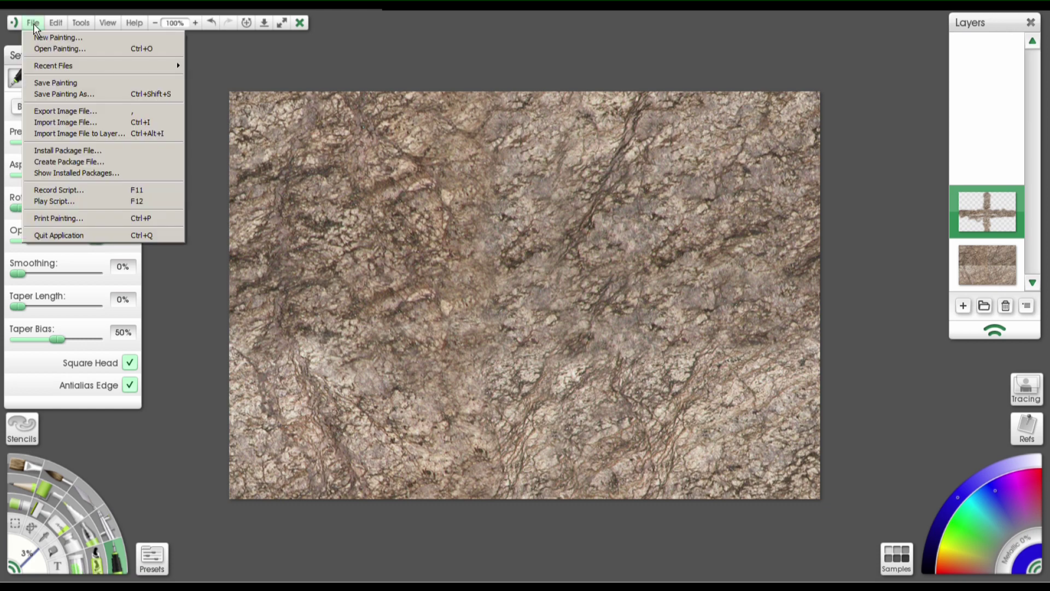
left_click(55, 112)
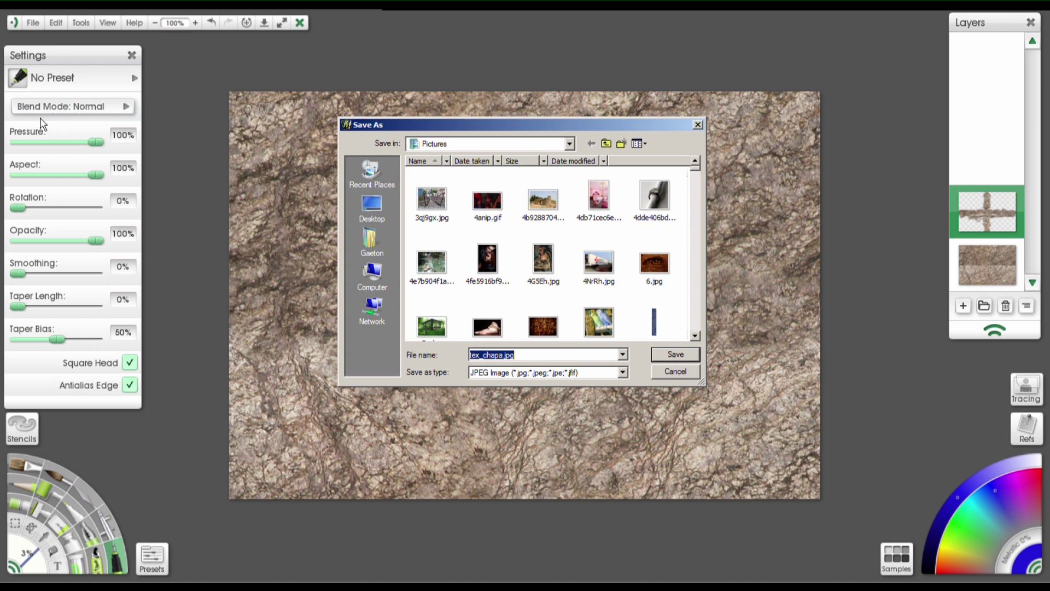
left_click(503, 354)
type("2")
Step: Save the tex_chapa2.jpg export, hide both existing layers, and add a new layer
left_click(675, 355)
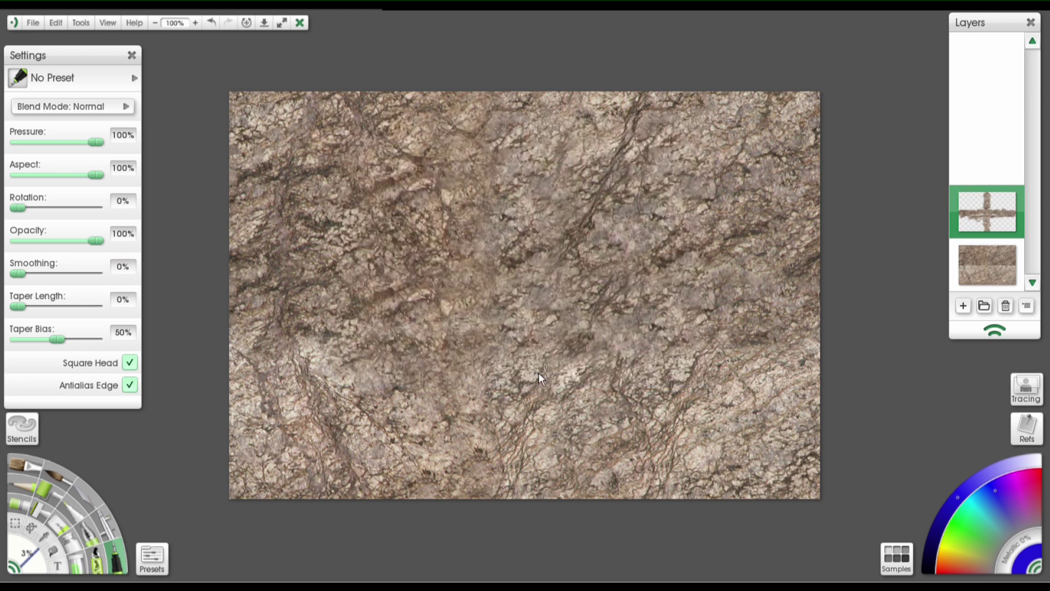
left_click(957, 248)
left_click(957, 195)
left_click(963, 306)
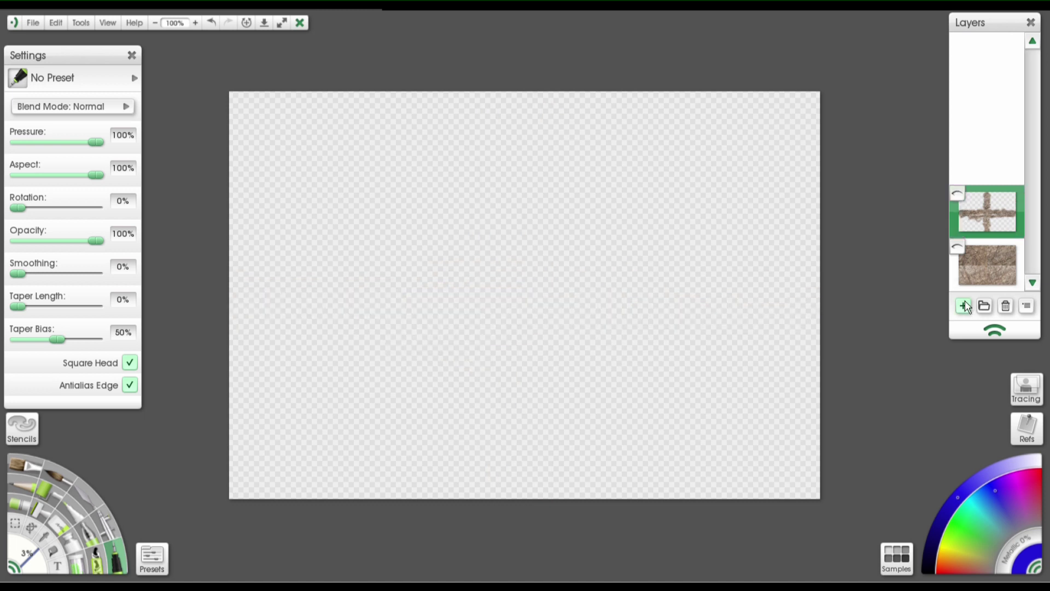
Step: Load tex_chapa2.jpg from disk as the Fill tool's pattern
left_click(55, 550)
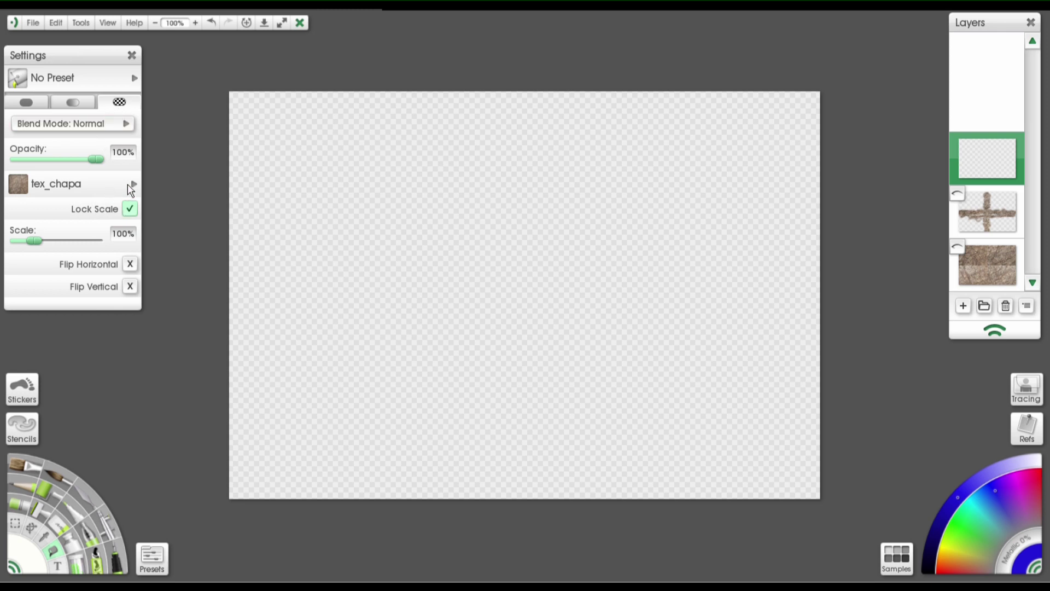
left_click(131, 185)
left_click(153, 192)
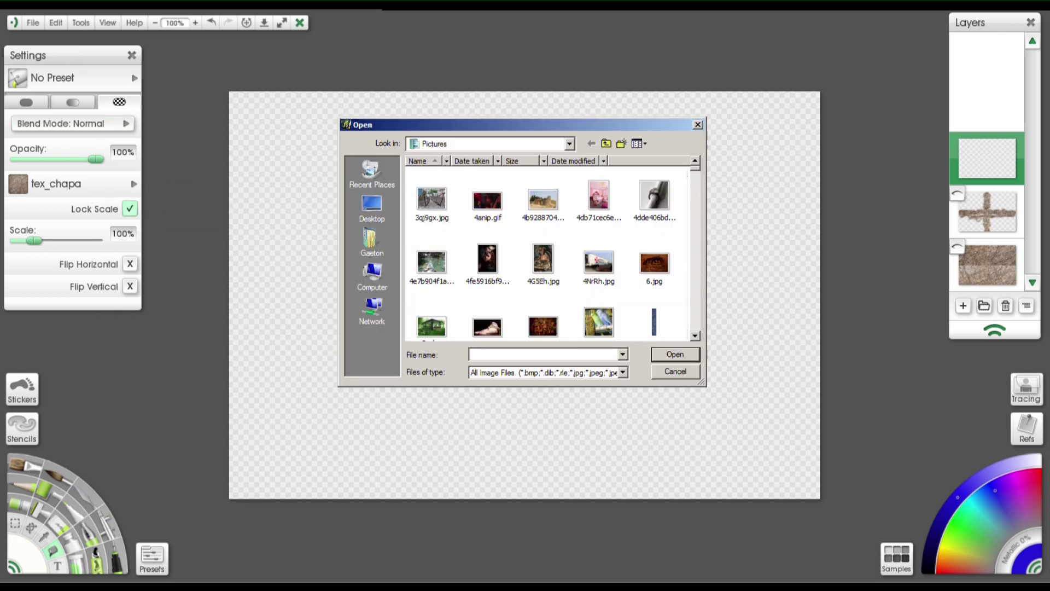
type("tex")
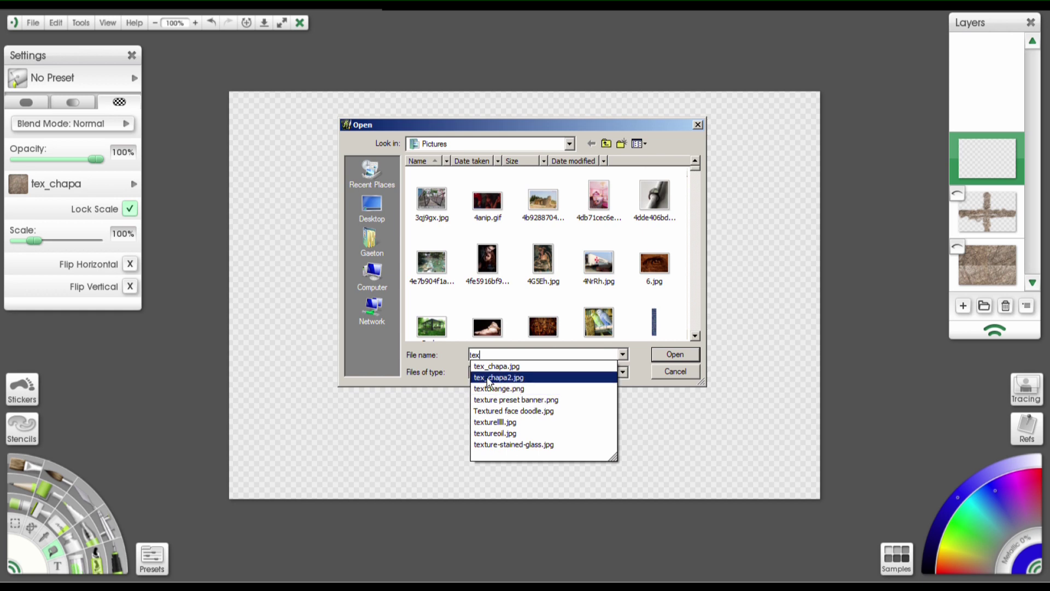
left_click(514, 378)
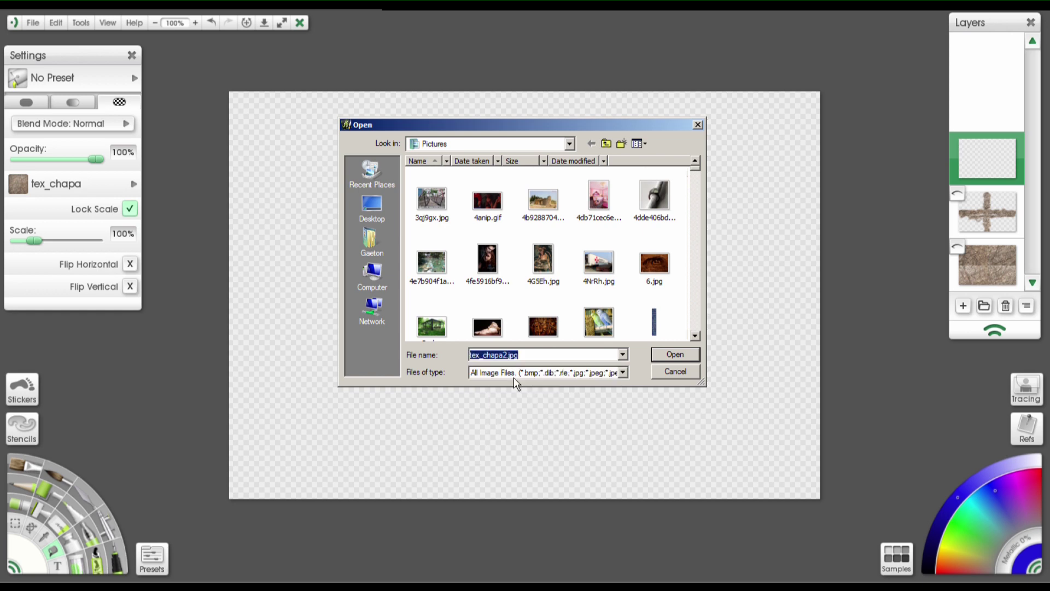
left_click(676, 356)
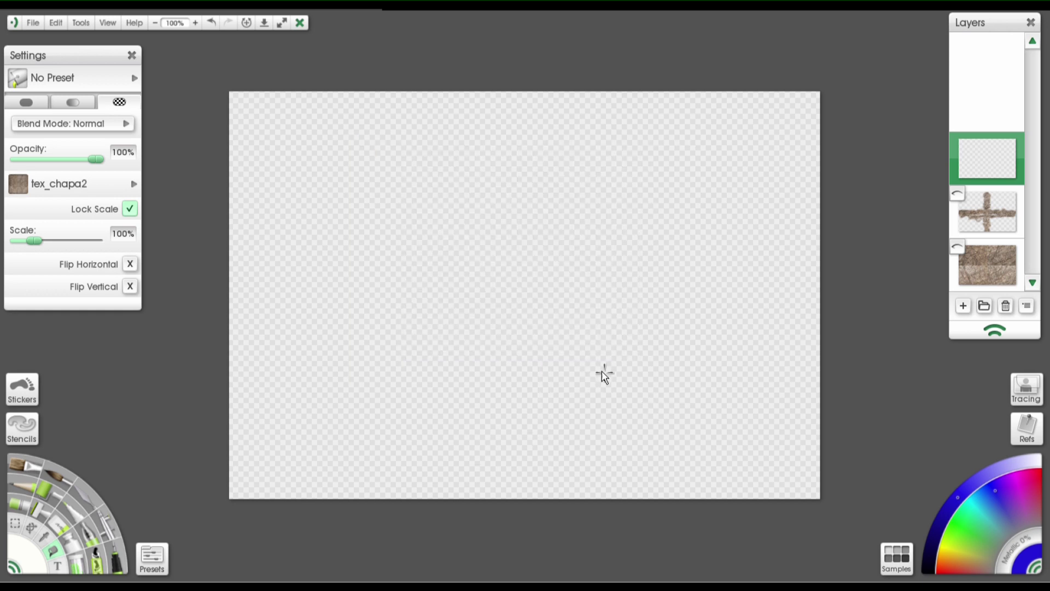
Step: Pattern-fill the new layer with tex_chapa2 from eight canvas points to check for seams
left_click(445, 383)
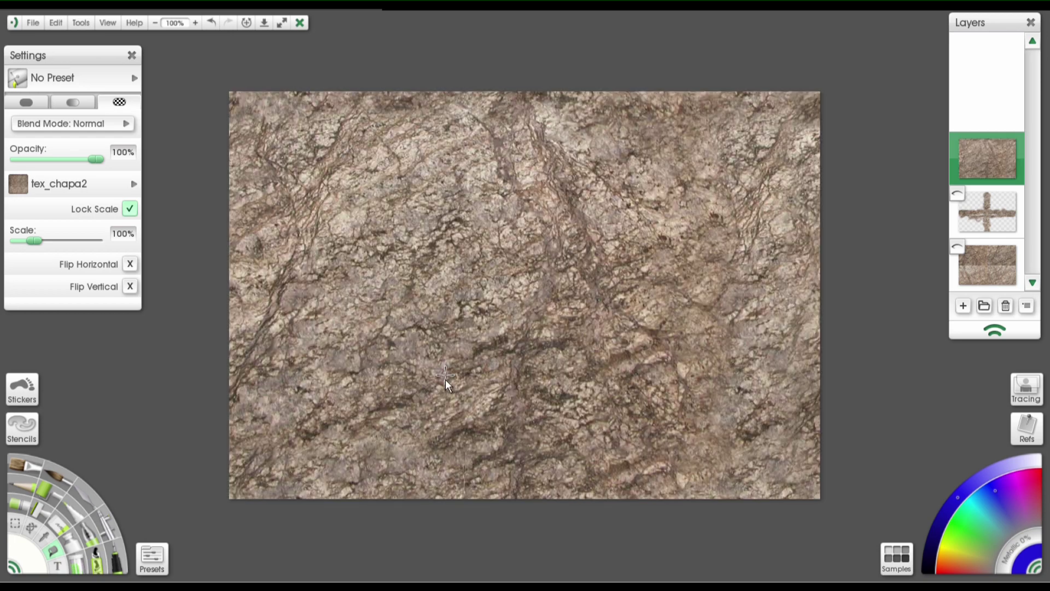
left_click(676, 326)
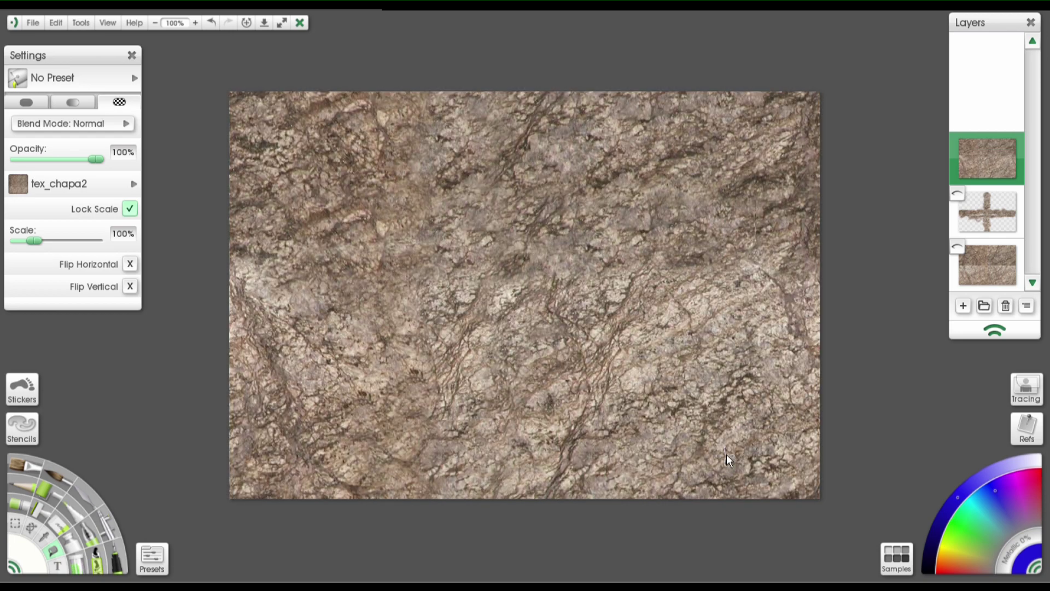
left_click(727, 459)
left_click(423, 222)
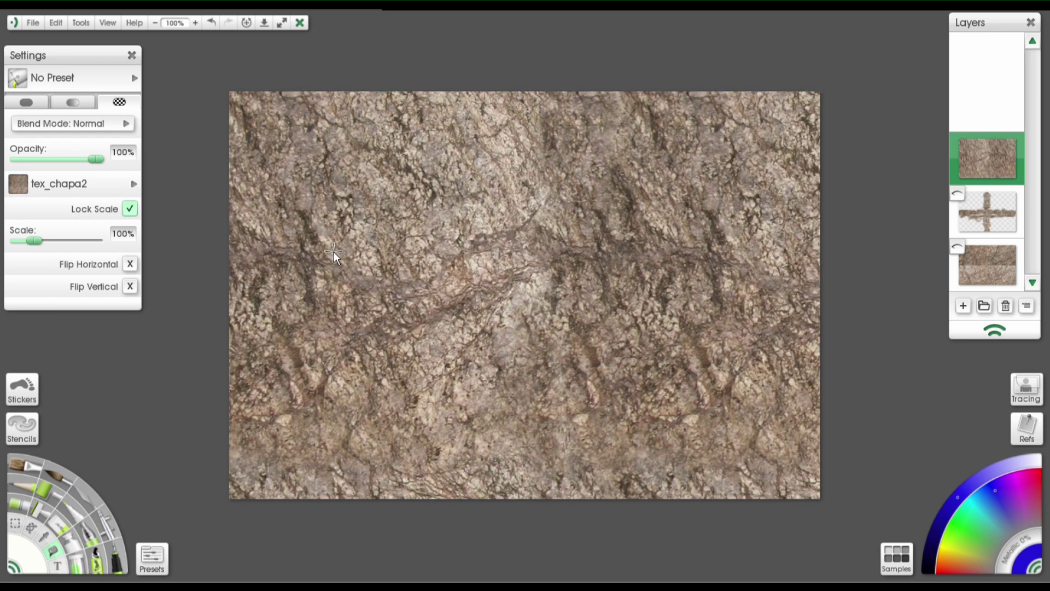
left_click(404, 372)
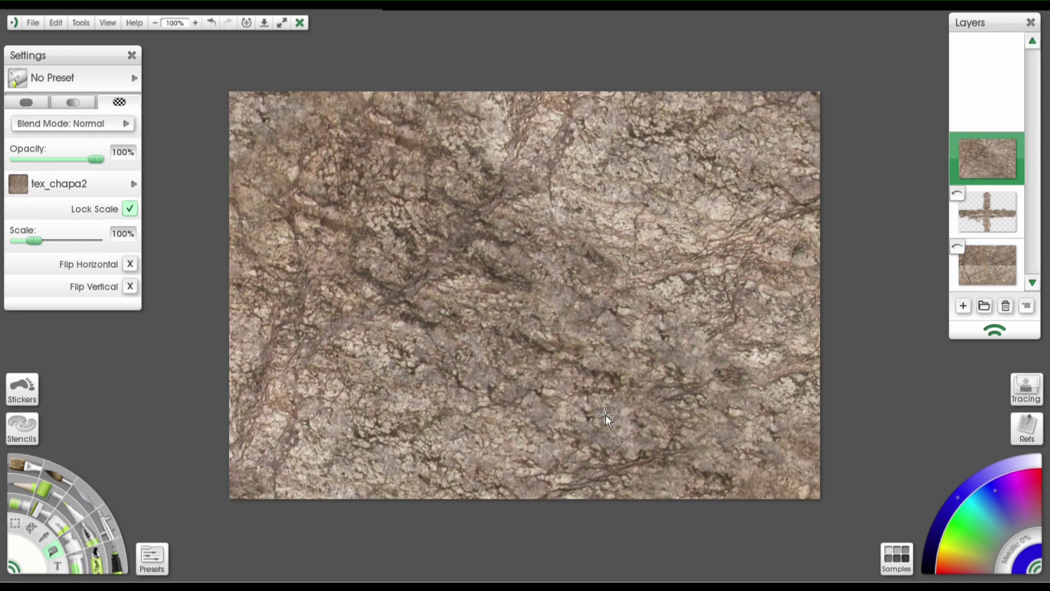
left_click(602, 415)
left_click(539, 143)
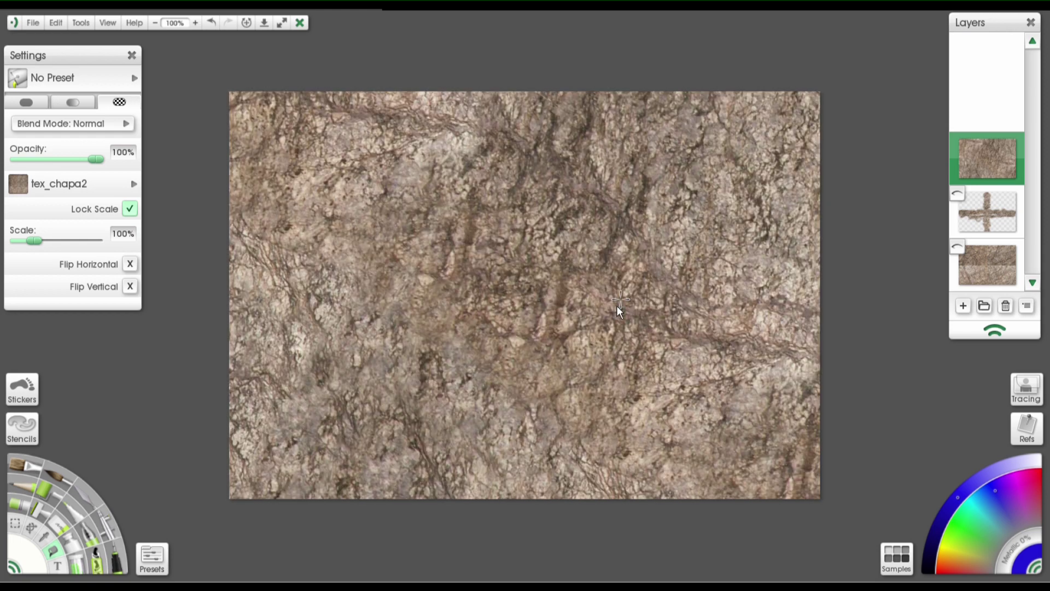
left_click(558, 318)
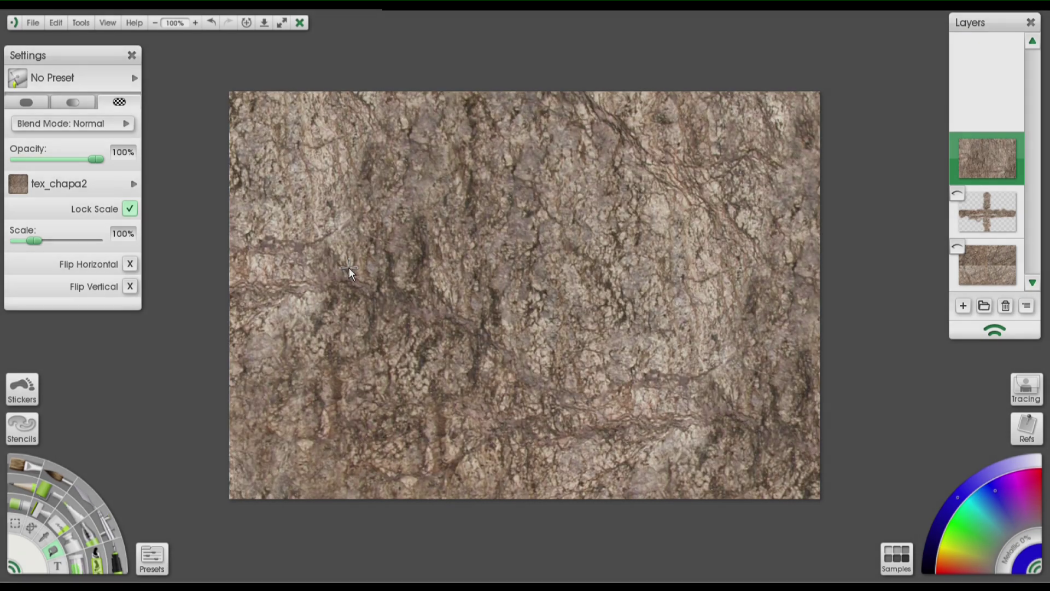